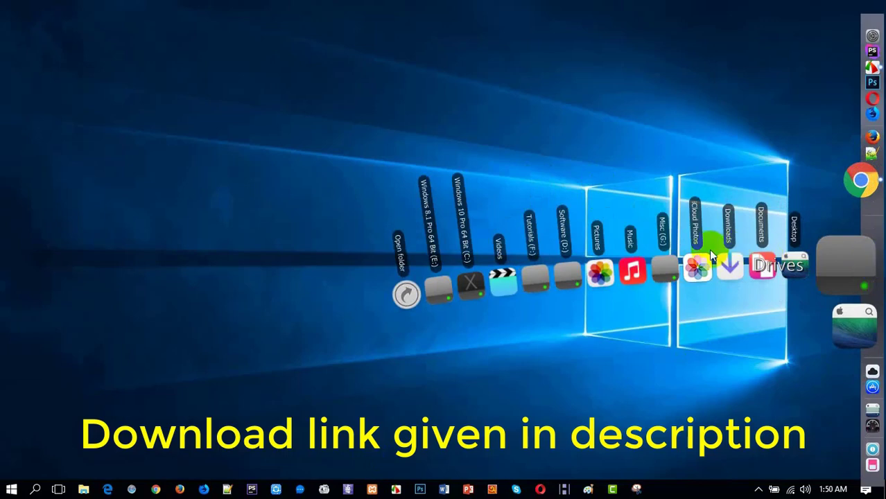
Step: Open the Multisoft folder on the Software (D:) drive in an enlarged window
click(567, 269)
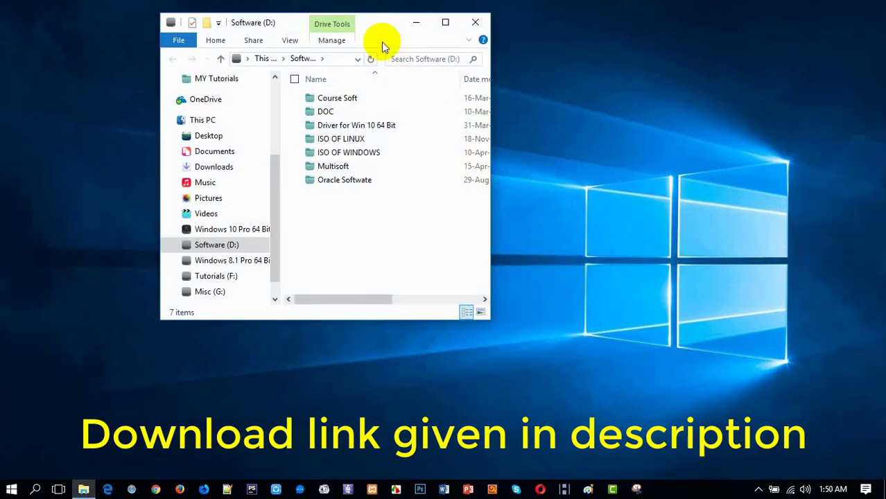
drag(371, 20, 361, 94)
drag(481, 264, 626, 291)
click(337, 240)
double_click(337, 242)
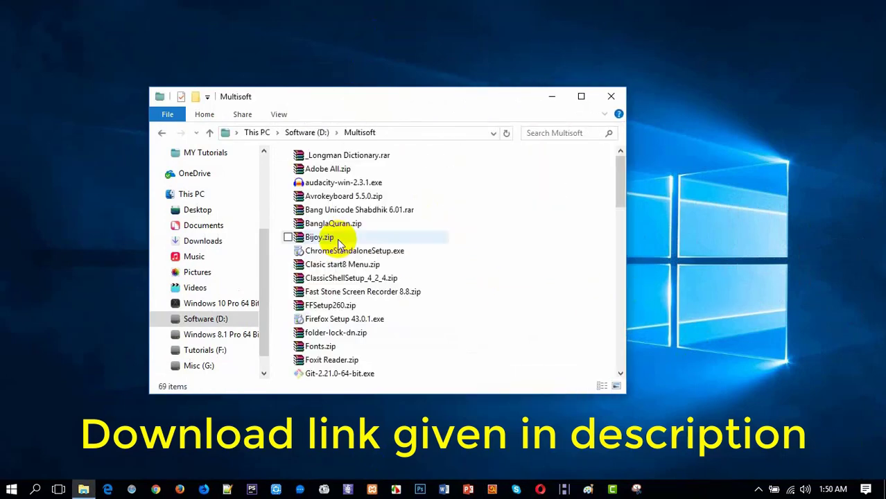
Step: Examine the contents of the Bang Unicode Shabdhik 6.01 folder inside Shabdhik Bangla 6.01.zip and close the archive
scroll(338, 242, down, 13)
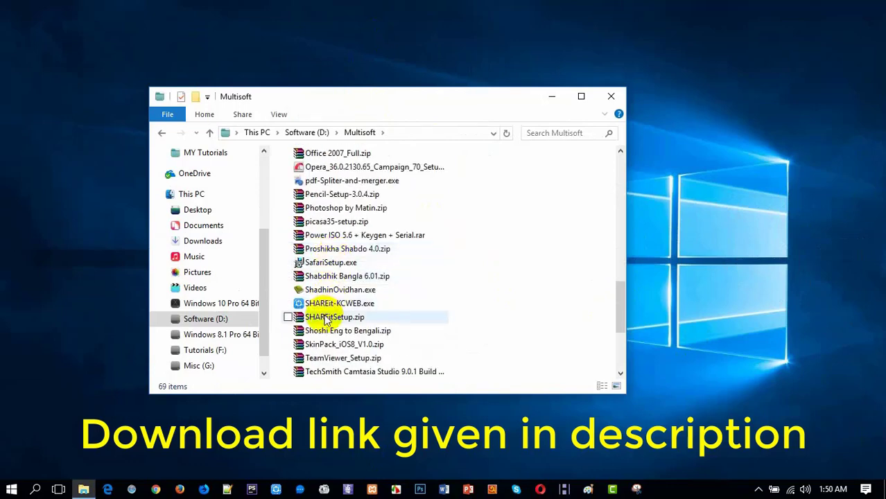
double_click(321, 276)
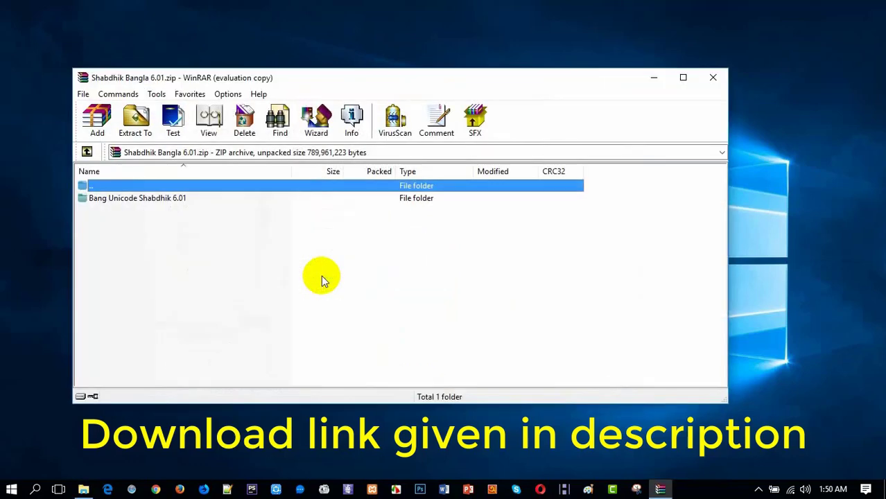
click(130, 199)
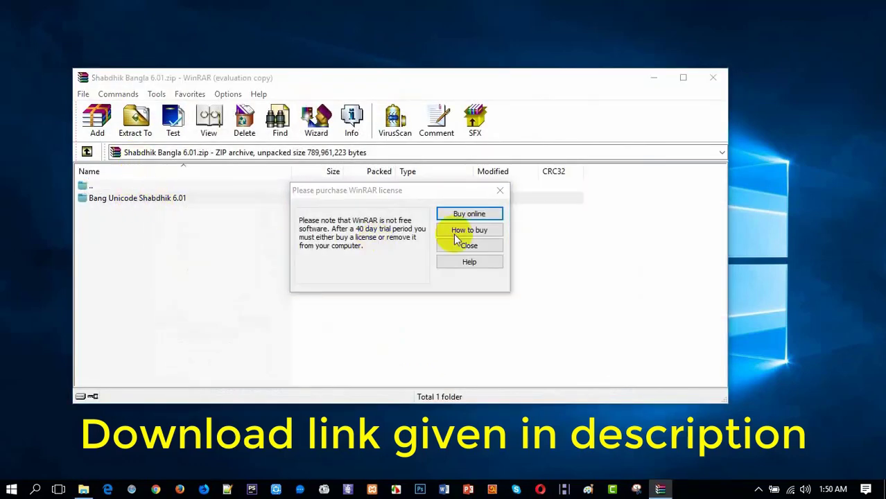
click(504, 192)
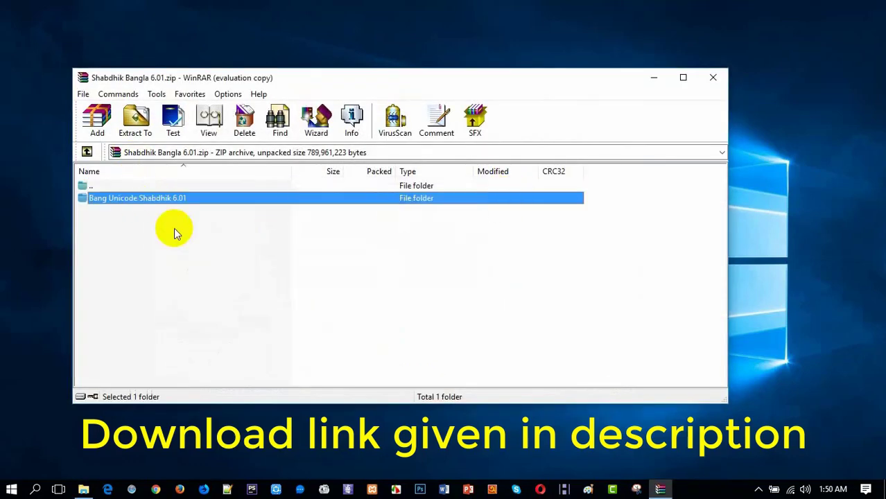
double_click(158, 200)
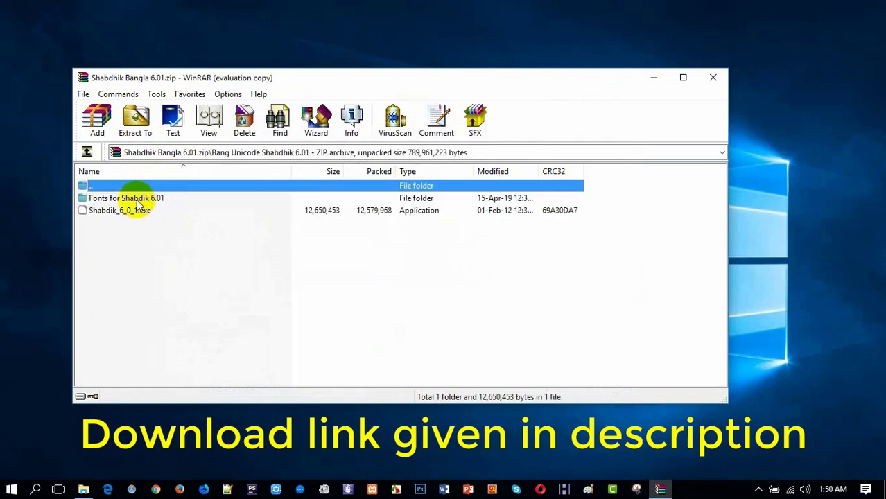
click(123, 200)
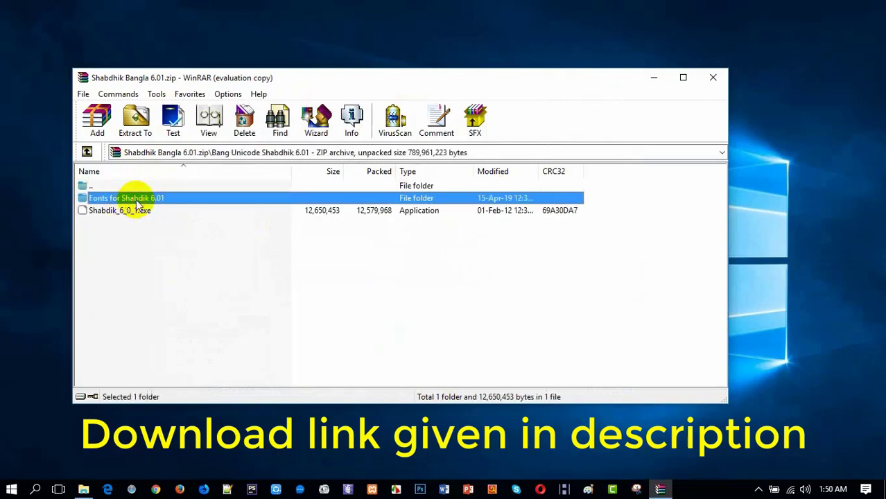
click(122, 210)
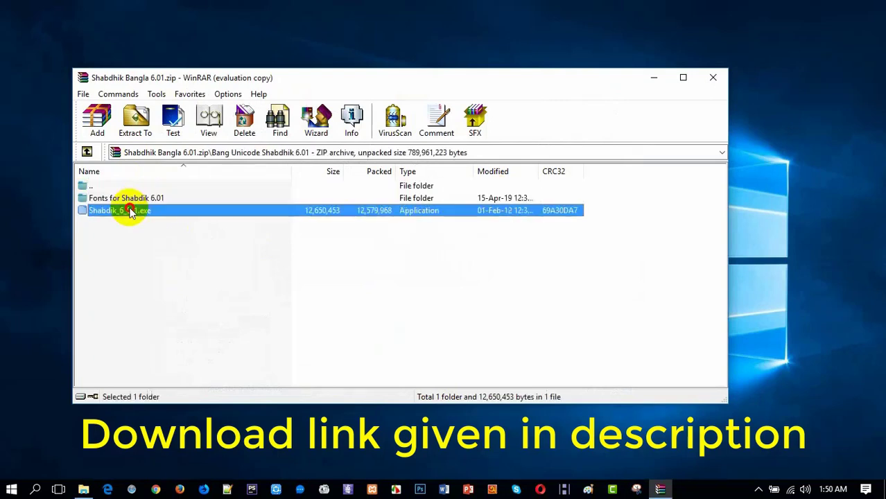
click(104, 199)
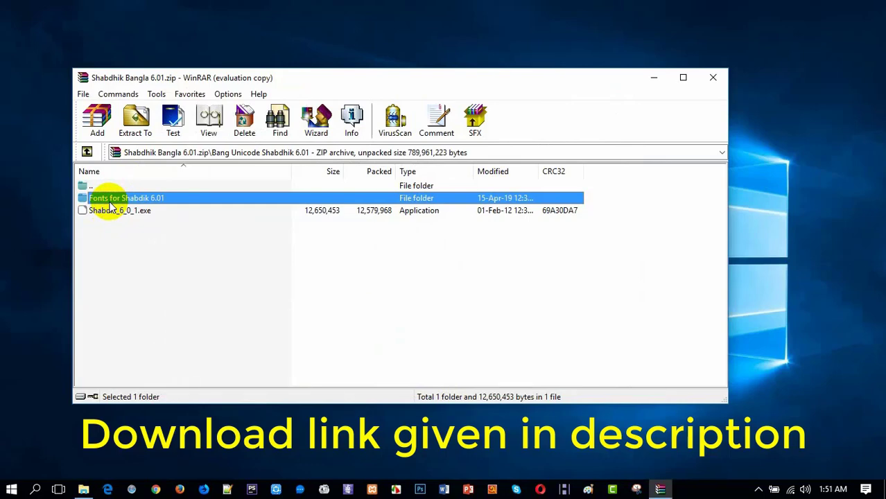
click(713, 78)
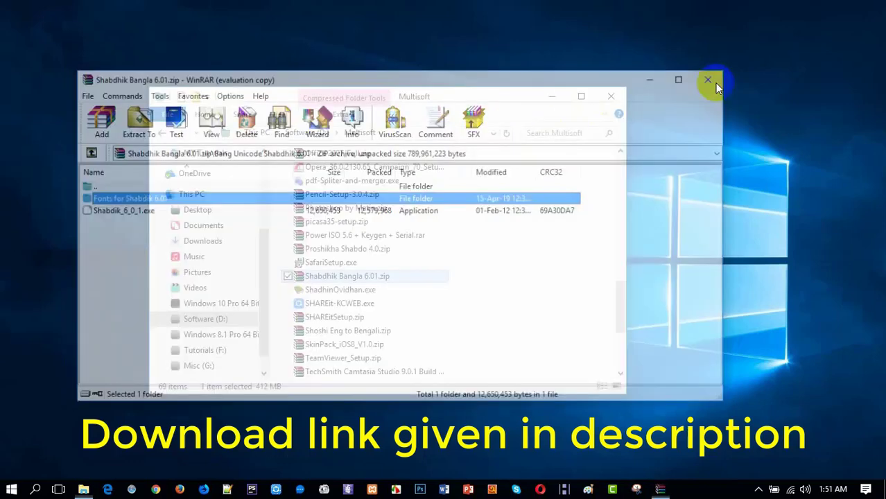
Step: Copy Shabdhik Bangla 6.01.zip from the Multisoft folder to the desktop and close the folder window
right_click(332, 276)
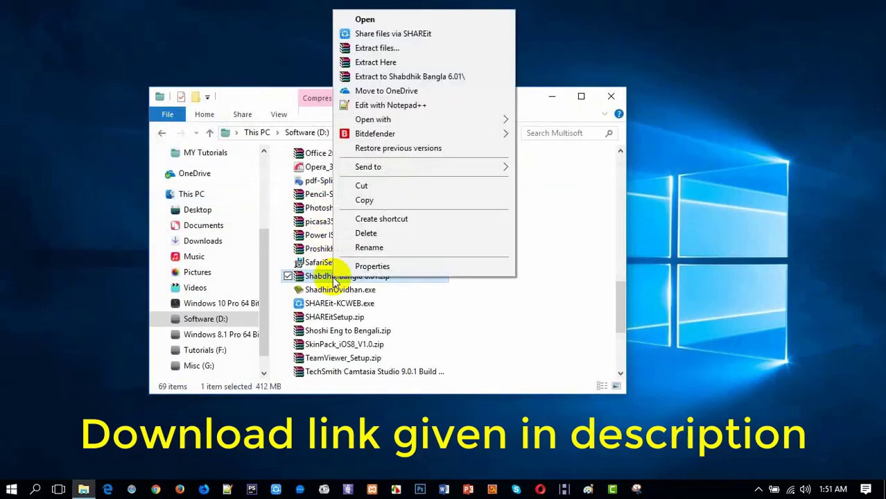
click(382, 200)
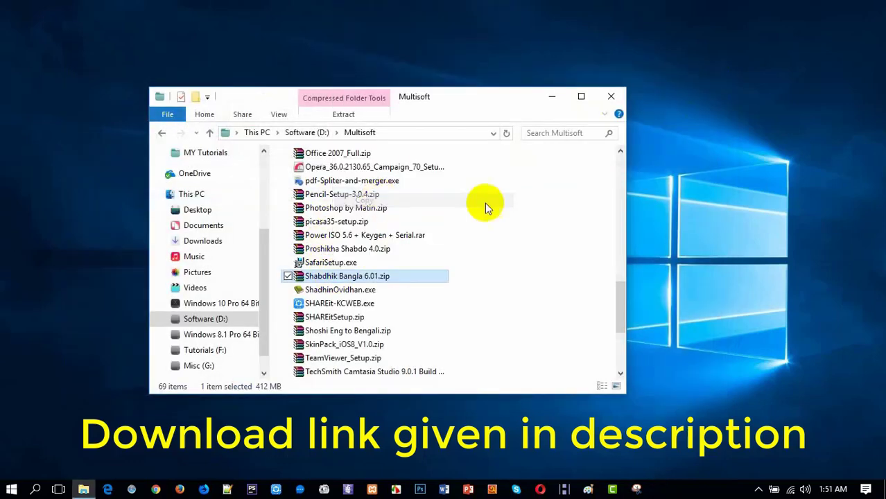
right_click(648, 196)
click(674, 252)
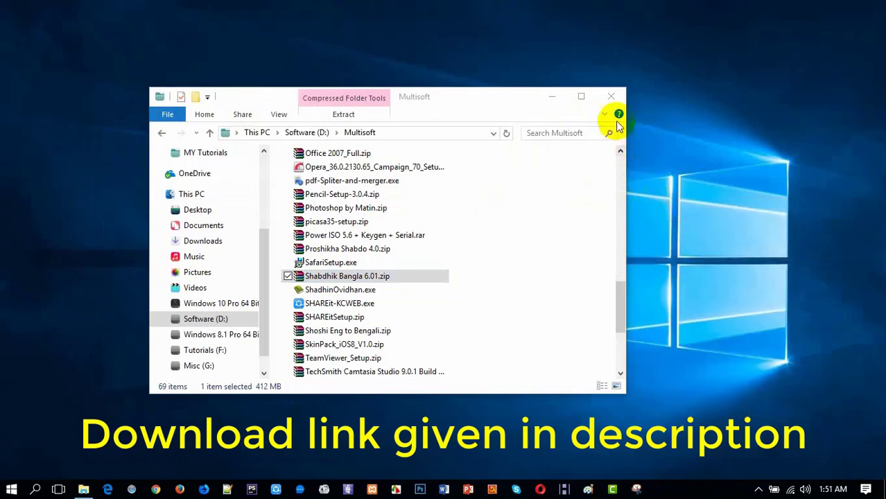
click(612, 96)
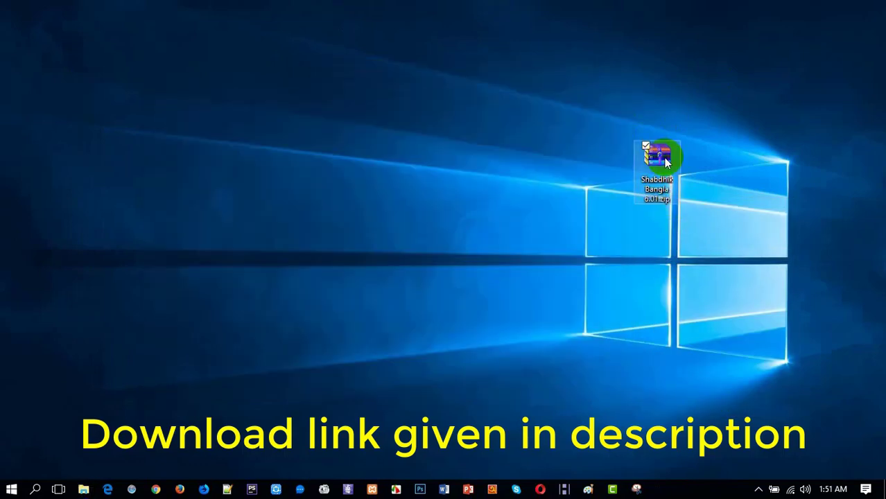
Step: Extract Shabdhik Bangla 6.01.zip directly onto the desktop and move the extracted folder to the middle of the desktop
right_click(665, 160)
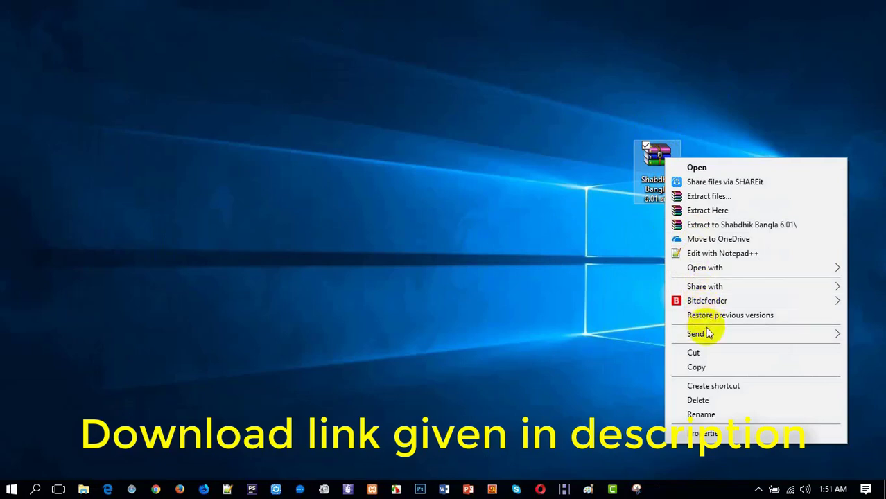
click(717, 210)
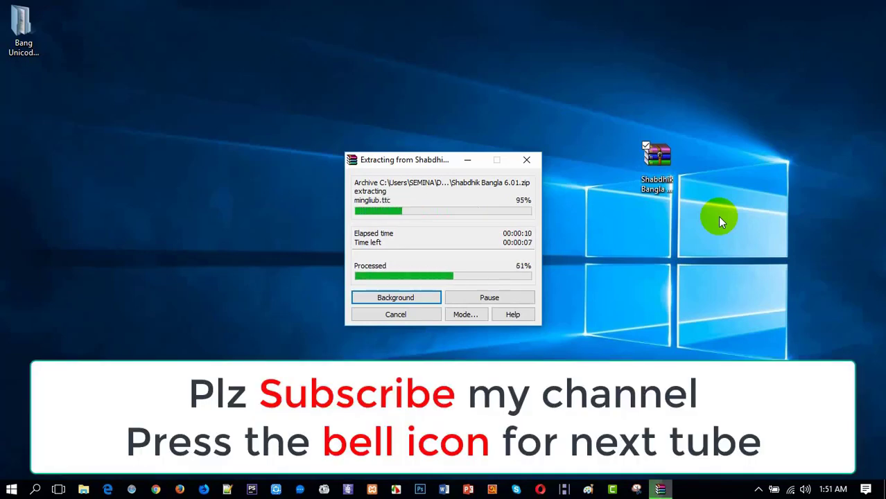
drag(23, 31, 425, 182)
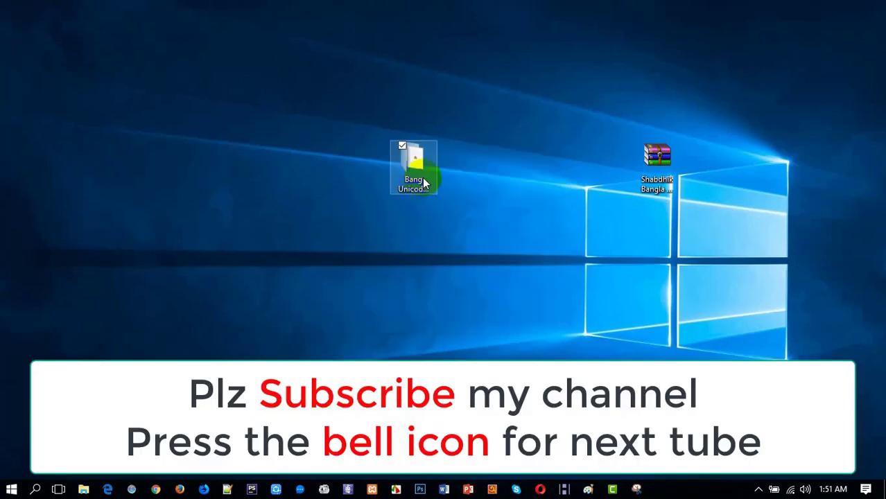
Step: Copy all font files from the Fonts folder within Fonts for Shabdik 6.01 in the extracted folder
double_click(424, 181)
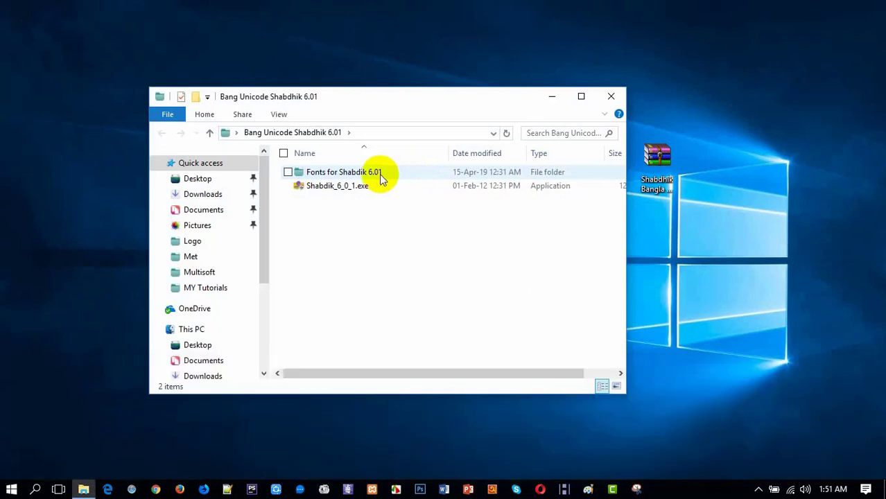
double_click(380, 174)
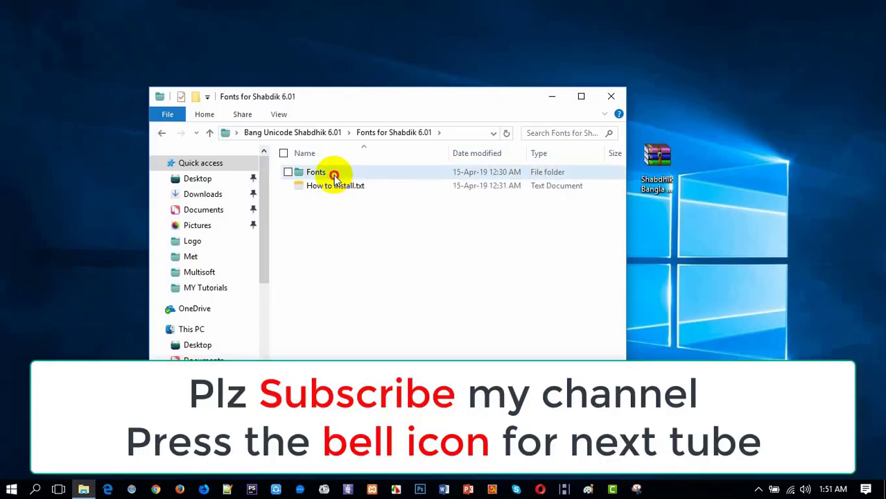
double_click(335, 177)
click(335, 174)
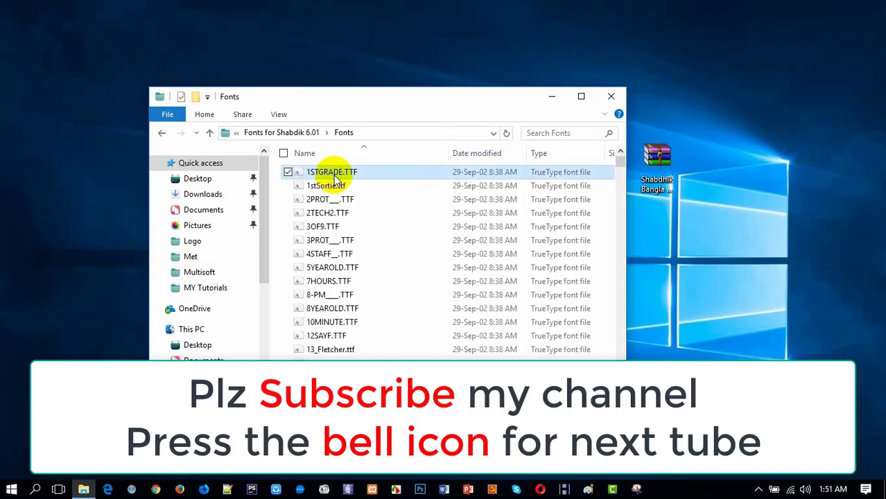
key(ctrl+a)
right_click(334, 177)
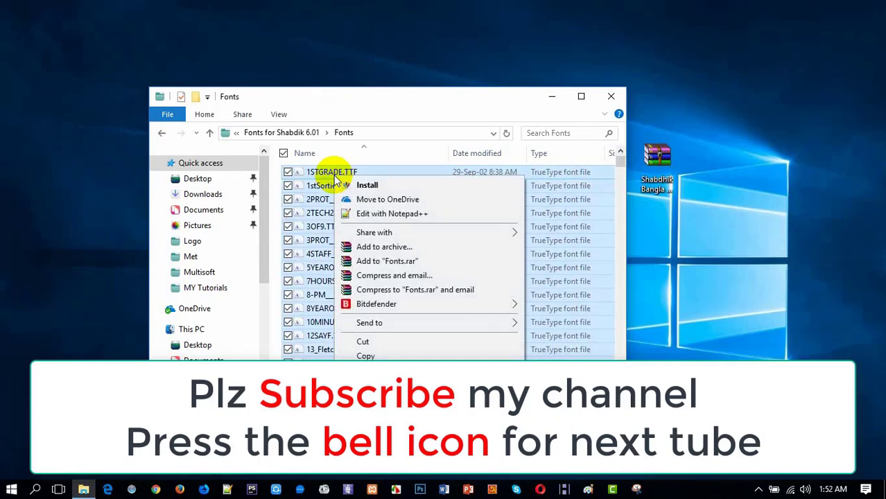
click(365, 357)
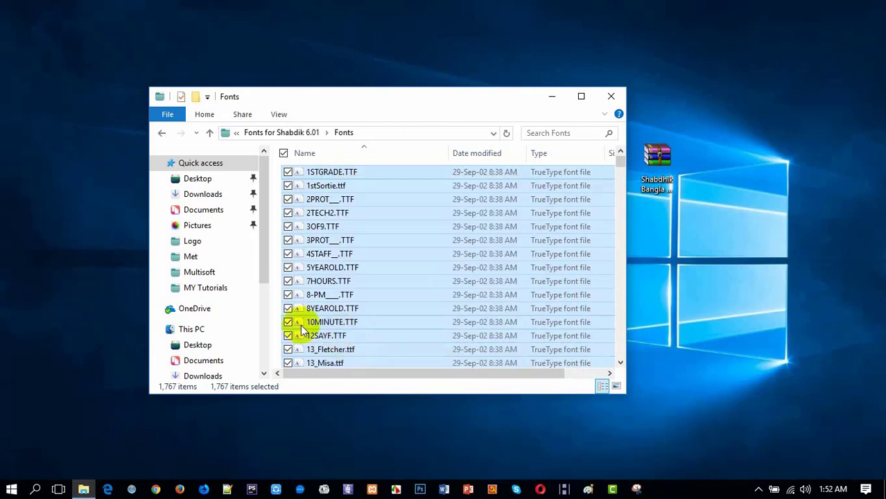
Step: Open the Fonts folder inside Windows on the C: drive and maximize its window
click(201, 334)
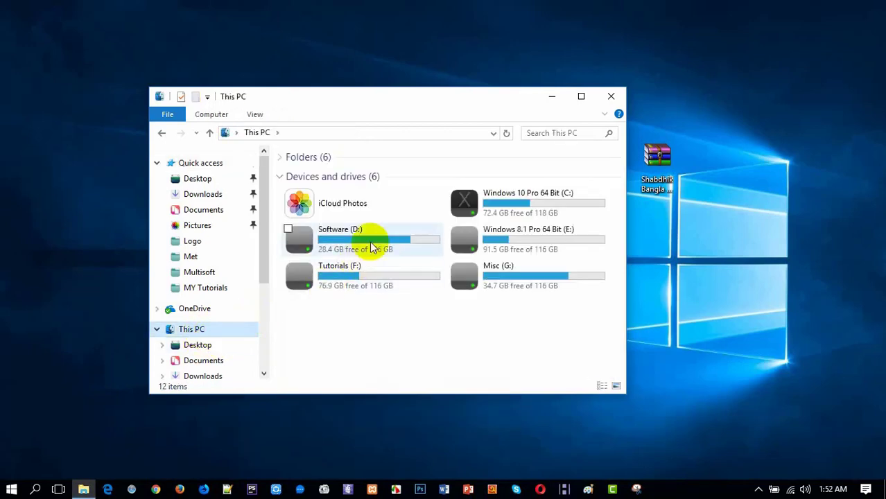
double_click(469, 205)
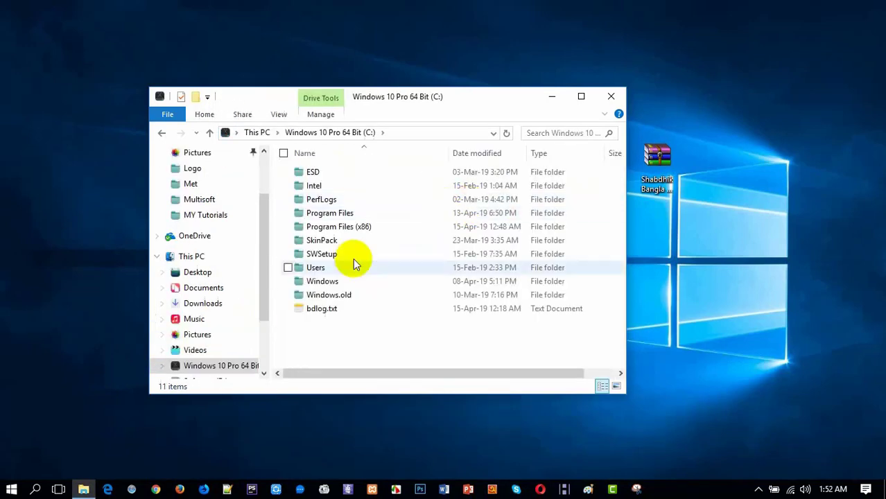
double_click(320, 282)
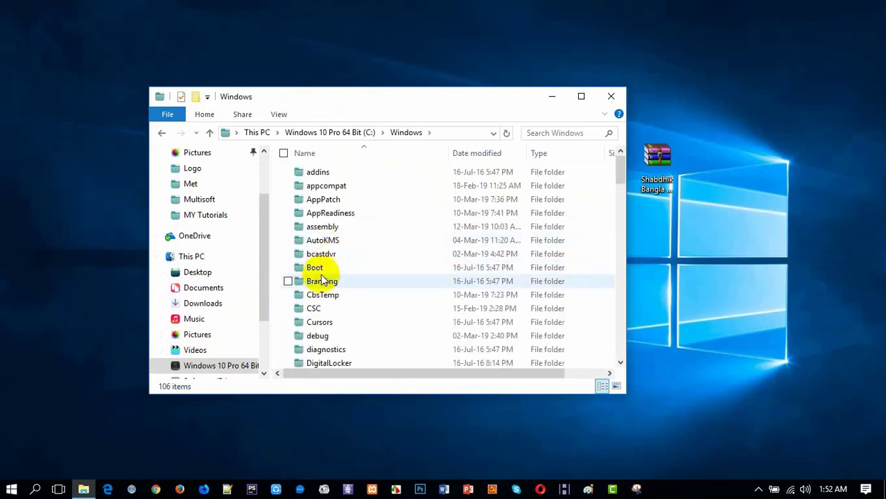
click(324, 351)
scroll(323, 351, down, 7)
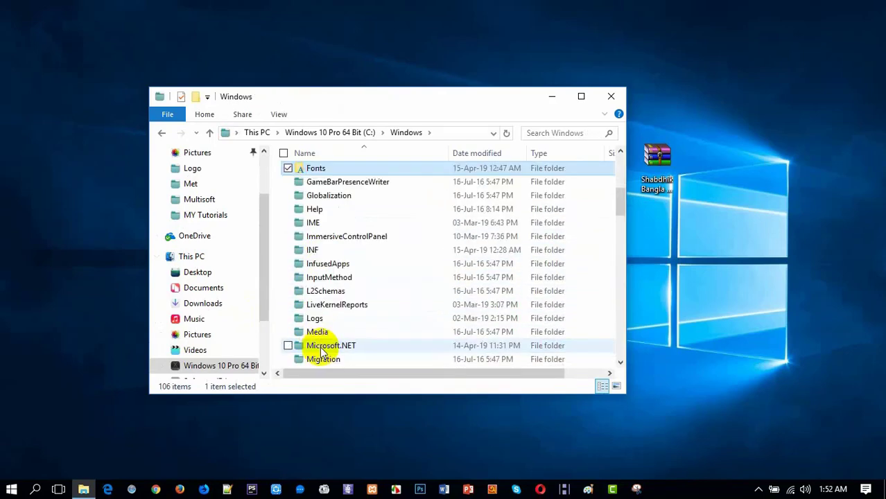
click(346, 170)
double_click(353, 171)
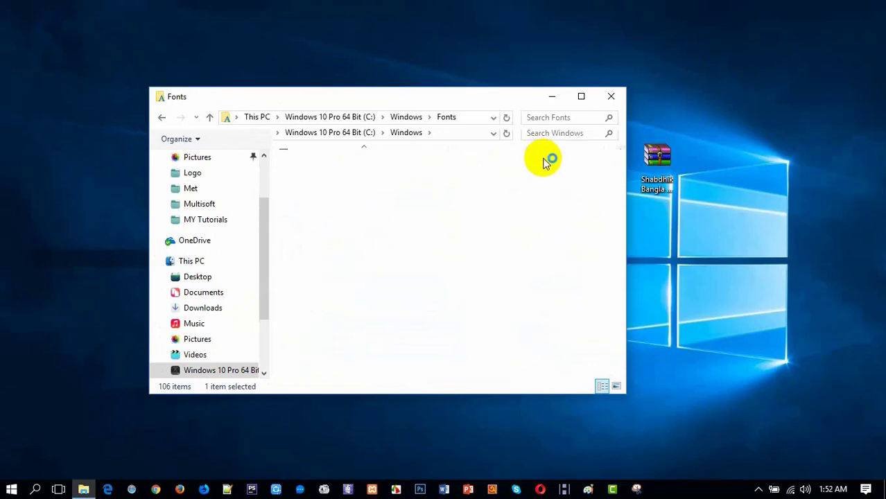
click(581, 97)
Step: Paste the copied font files into the Windows Fonts folder to install them
scroll(689, 260, down, 1)
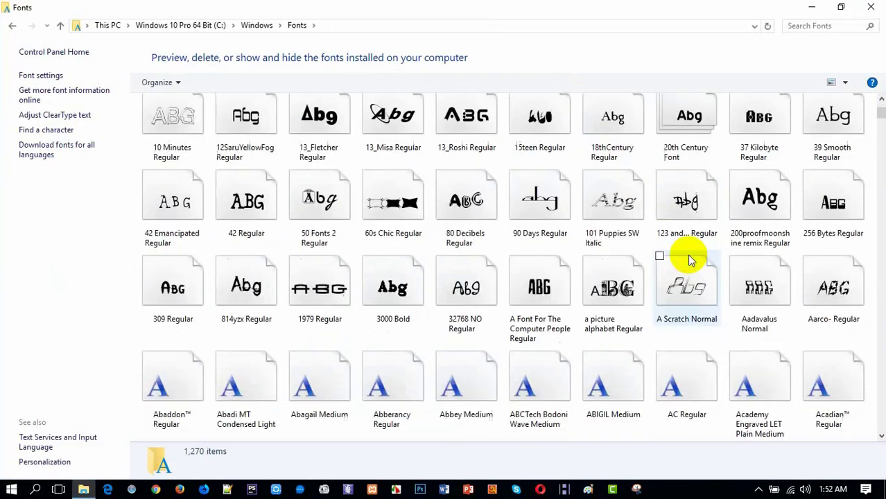
scroll(690, 260, down, 10)
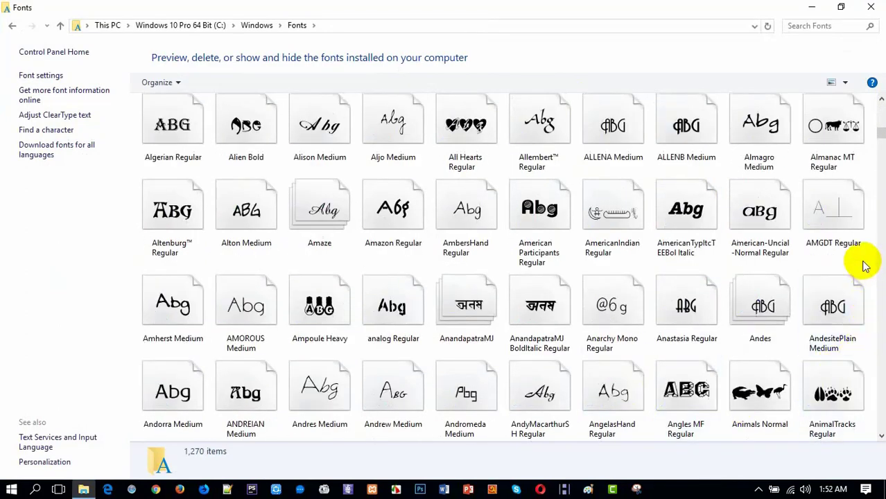
right_click(864, 263)
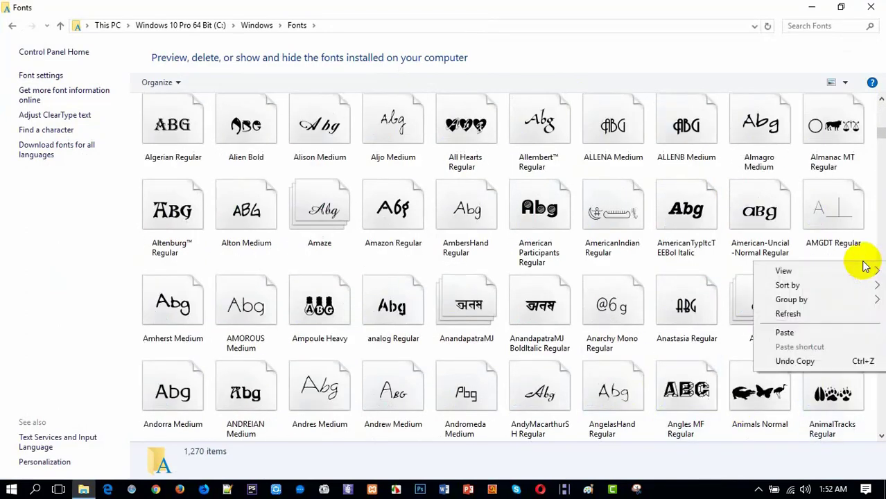
click(820, 334)
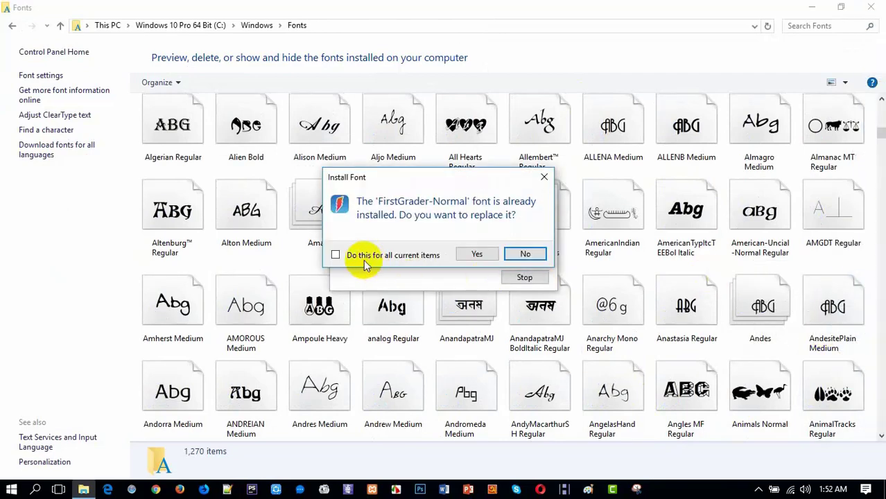
Step: Decline replacing the already installed font and suppress the invalid-font messages for the remaining items
click(524, 255)
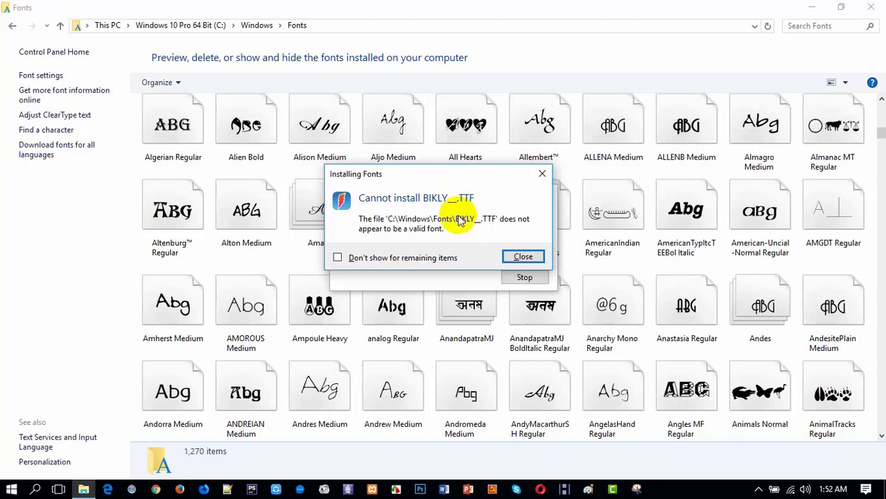
click(337, 258)
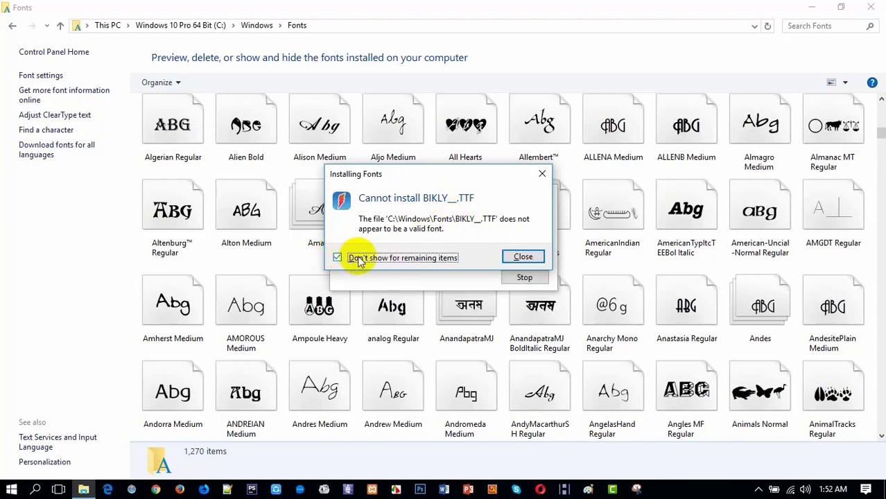
click(521, 257)
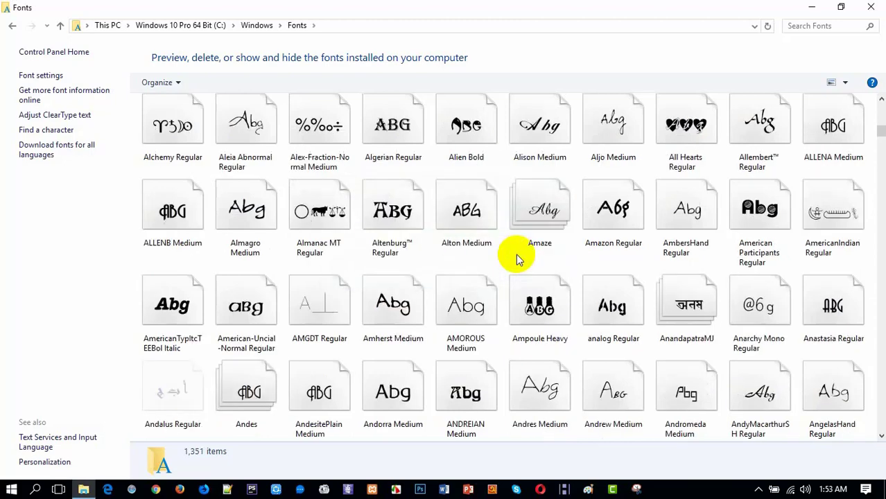
Step: Close the Fonts window and run Shabdik_6_0_1.exe as administrator from the Bang Unicode Shabdhik 6.01 folder, minimizing that folder's window
click(871, 7)
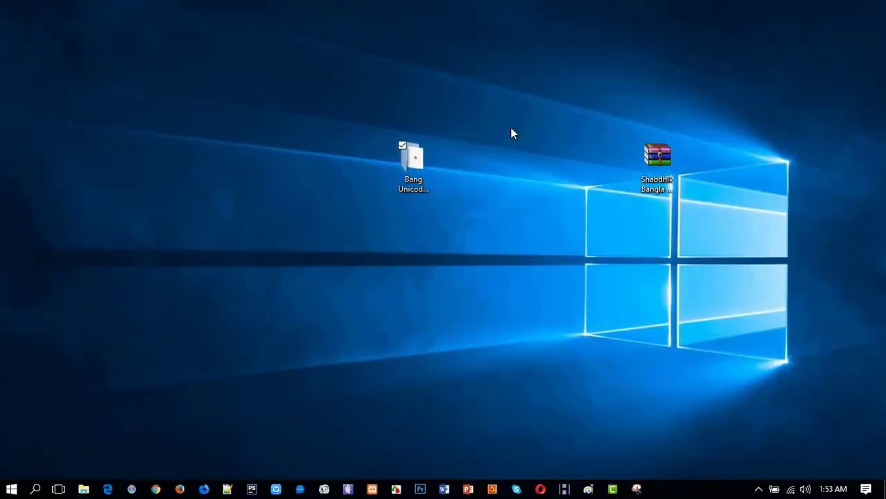
double_click(420, 148)
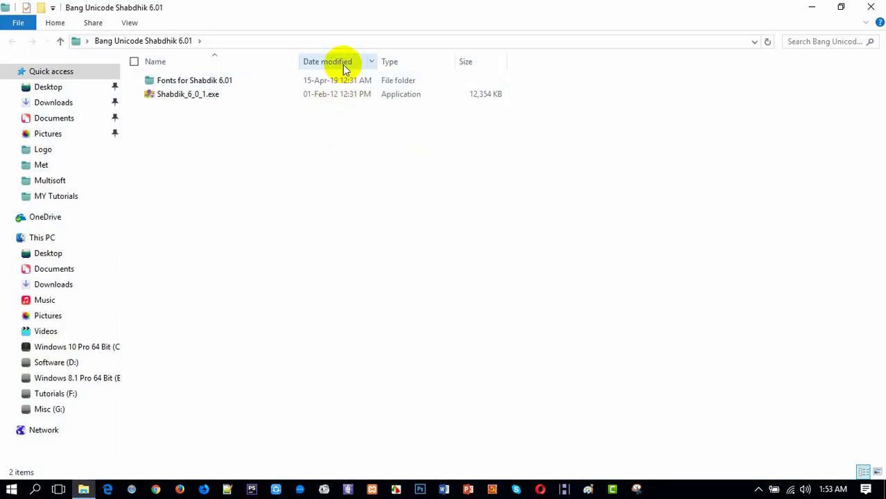
drag(342, 10, 369, 95)
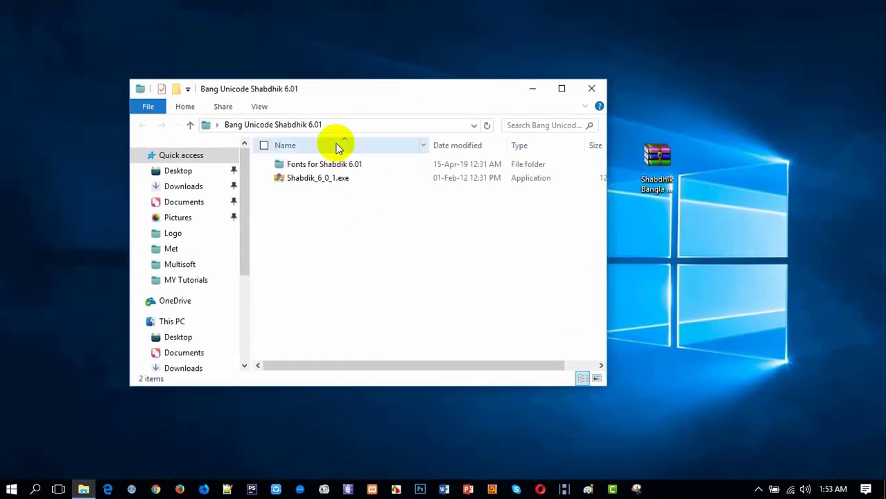
click(319, 179)
right_click(319, 179)
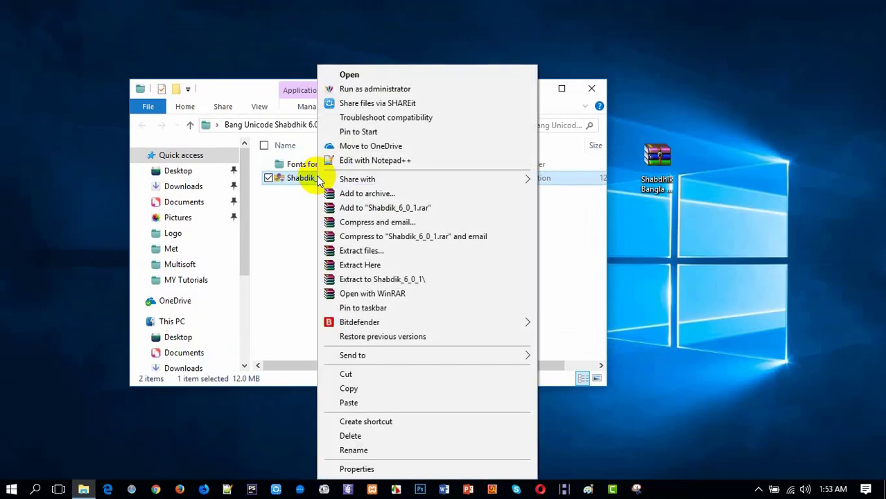
click(385, 90)
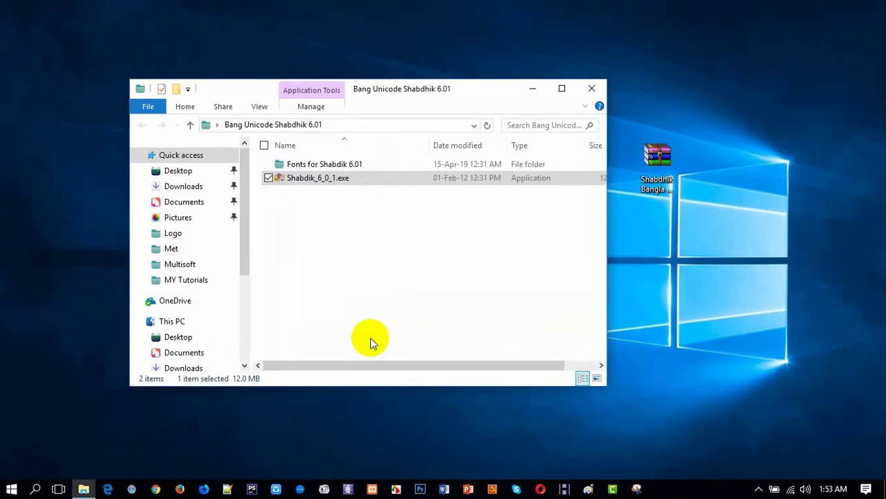
click(532, 88)
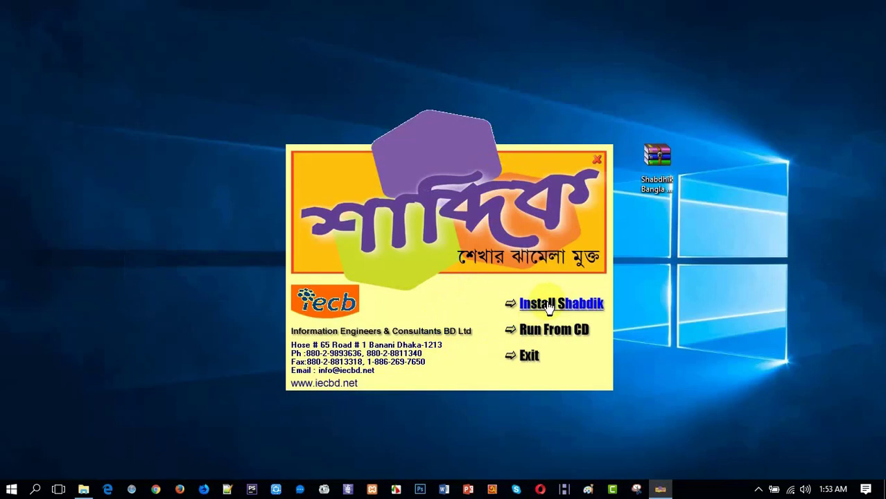
Step: Install Shabdik Home 6.0.1 with the license terms accepted and the Complete setup type
click(548, 307)
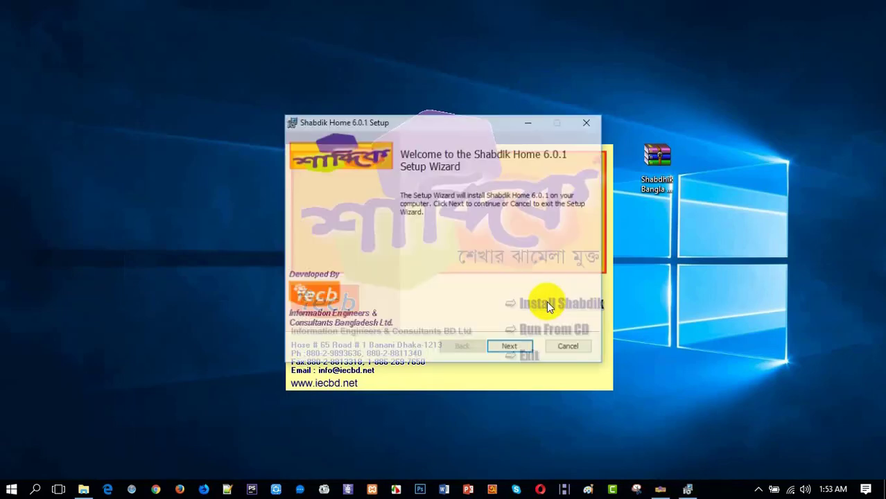
click(513, 348)
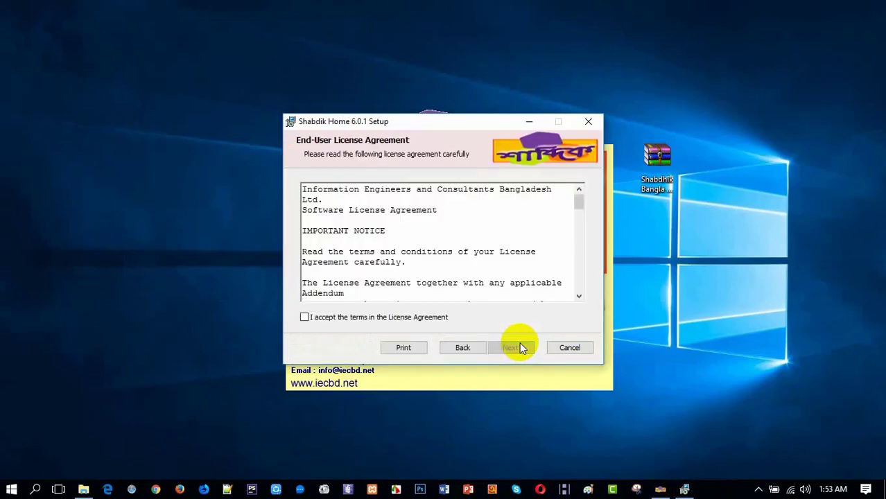
click(402, 321)
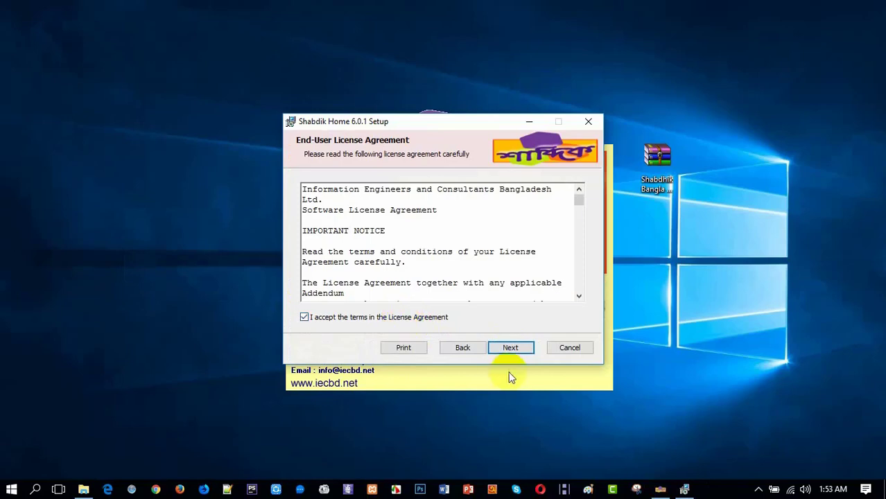
click(512, 349)
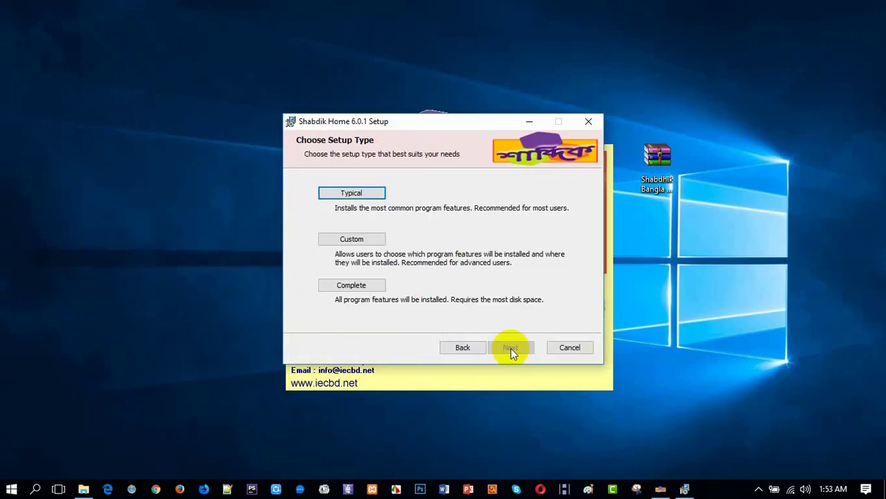
click(356, 292)
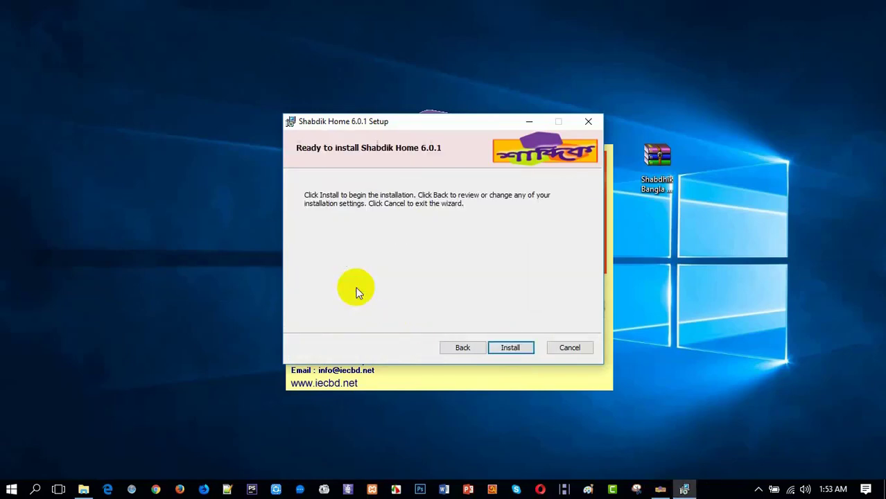
click(517, 351)
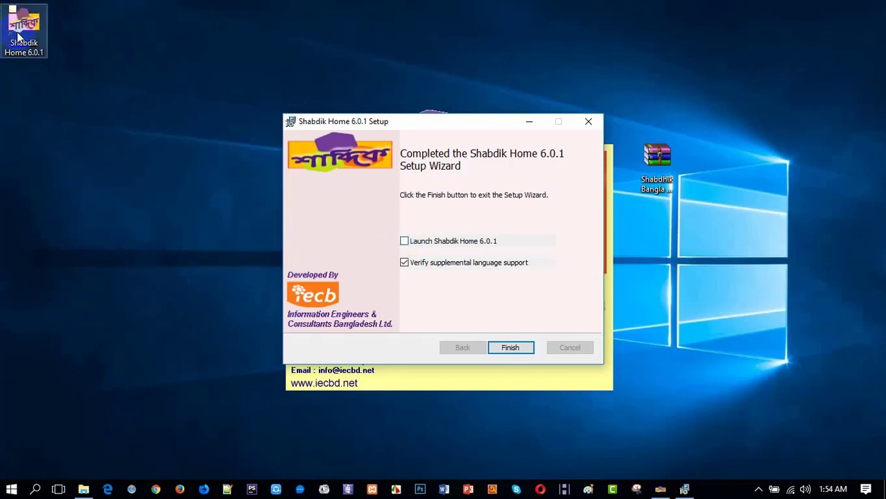
Step: Reposition the Shabdik Home 6.0.1 desktop shortcut, and finish the setup wizard with supplemental language support verification, exiting the installer launcher
drag(17, 35, 64, 153)
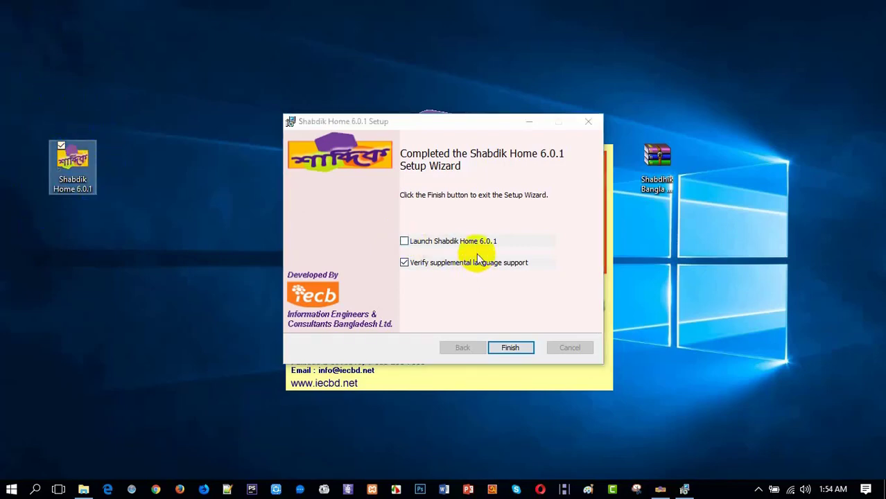
click(511, 349)
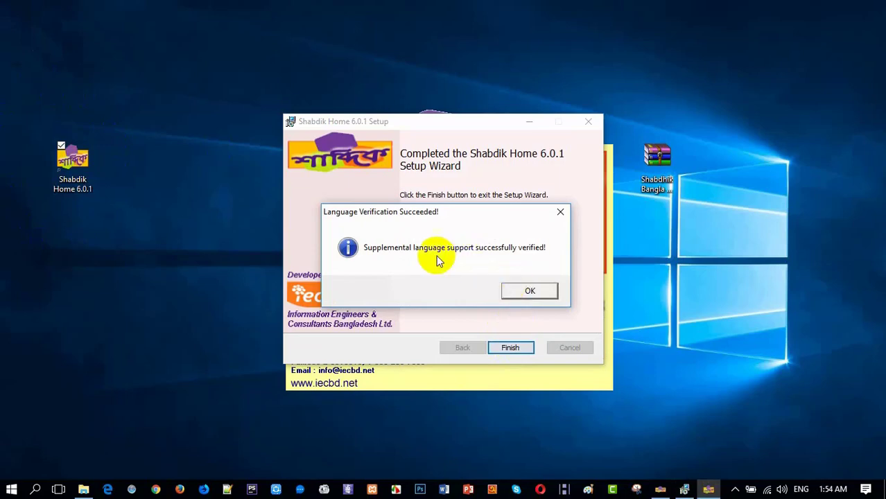
click(530, 292)
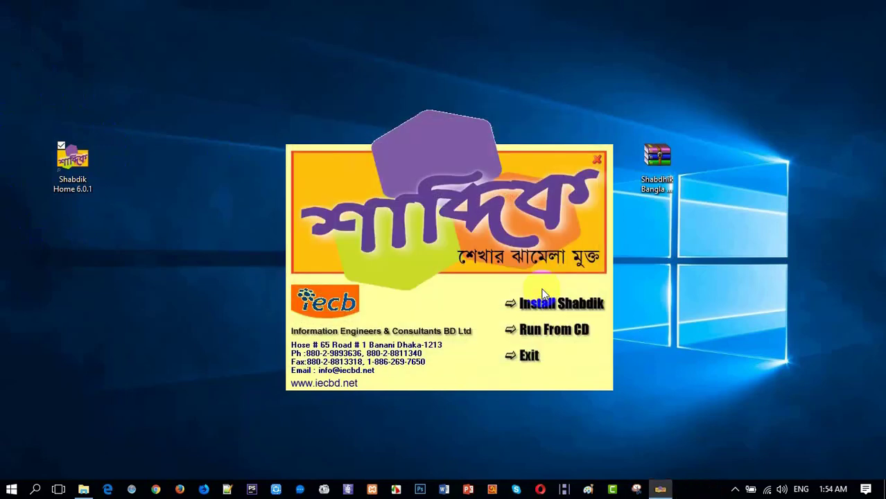
click(529, 355)
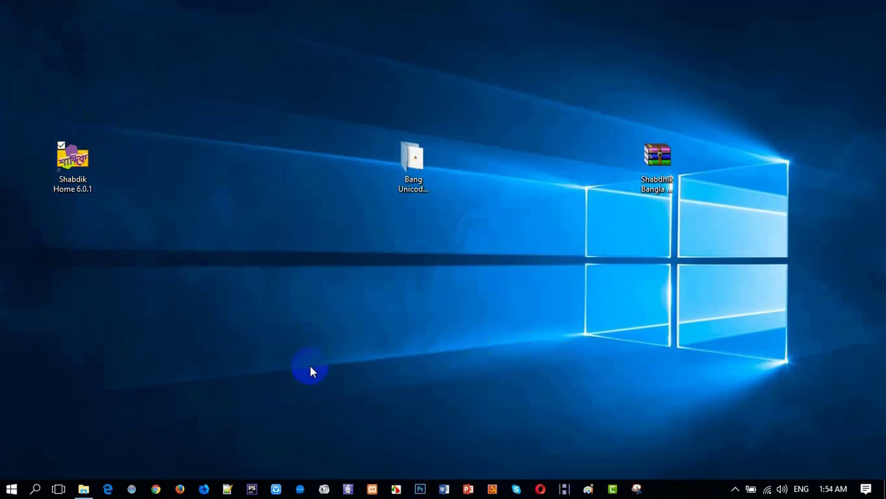
Step: Open the computer's power options
click(11, 489)
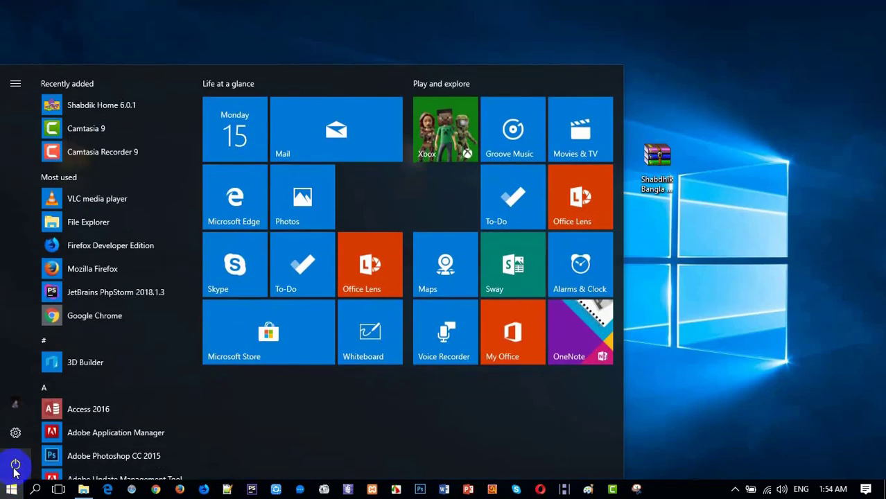
click(15, 466)
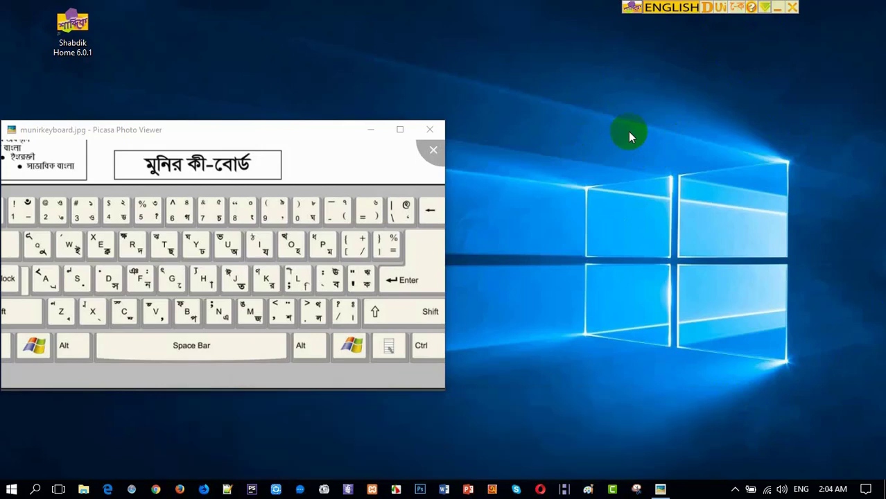
Step: Create a blank document in Word and place its window beside the munirkeyboard.jpg image so both are visible
click(443, 488)
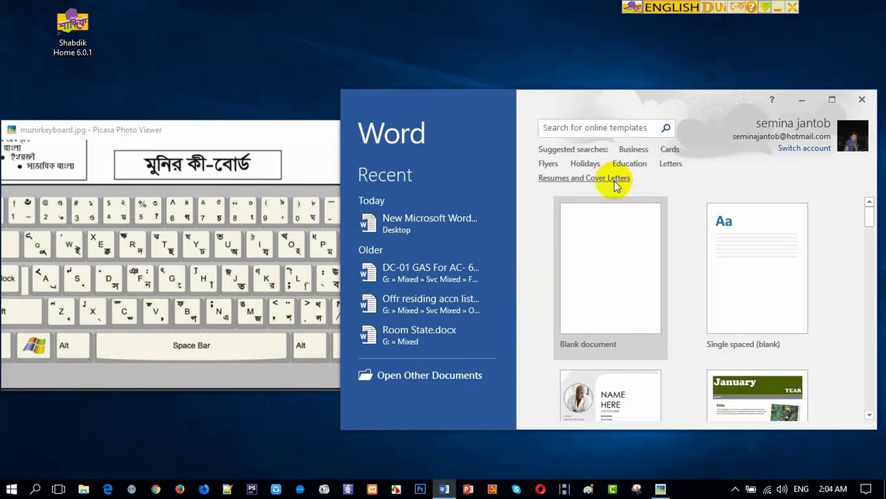
click(614, 248)
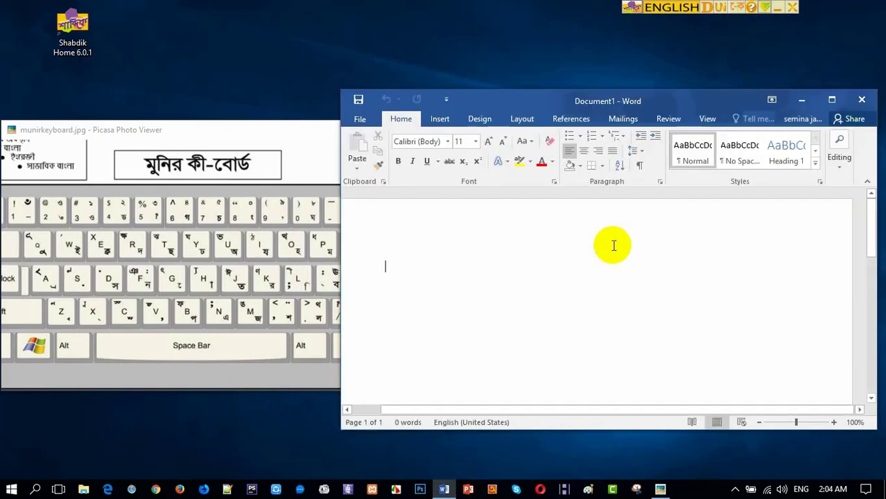
click(215, 135)
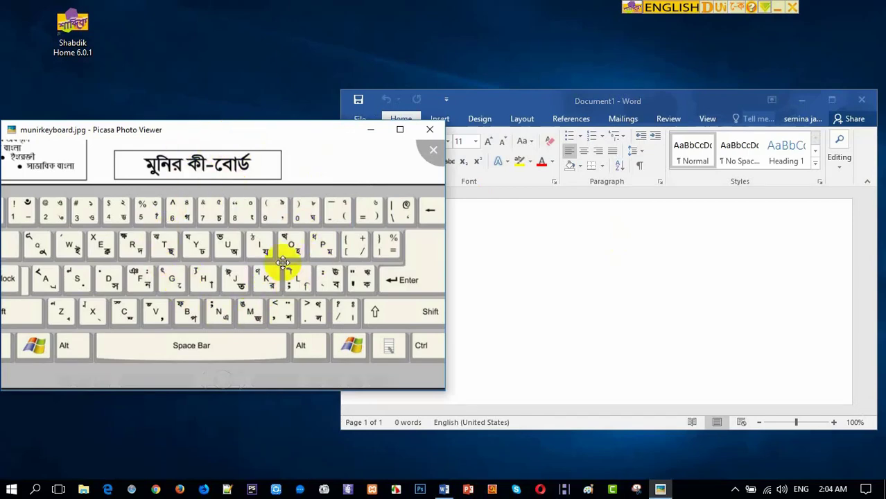
click(635, 349)
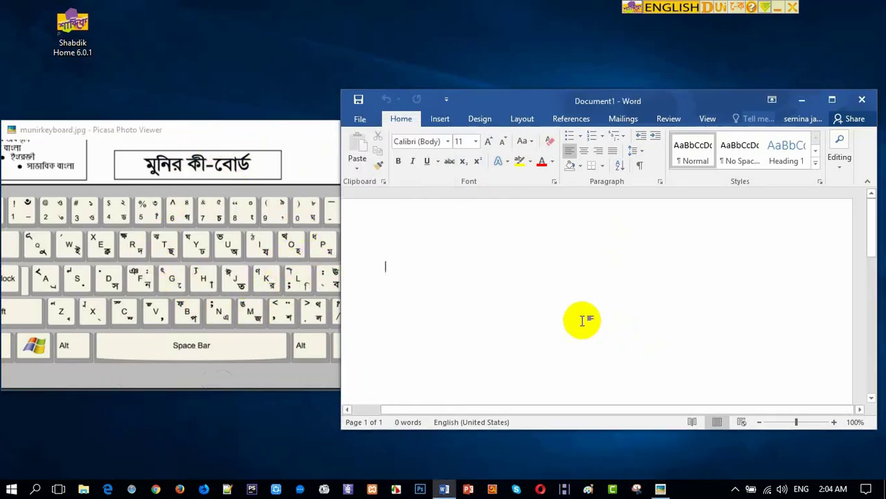
drag(529, 97, 634, 93)
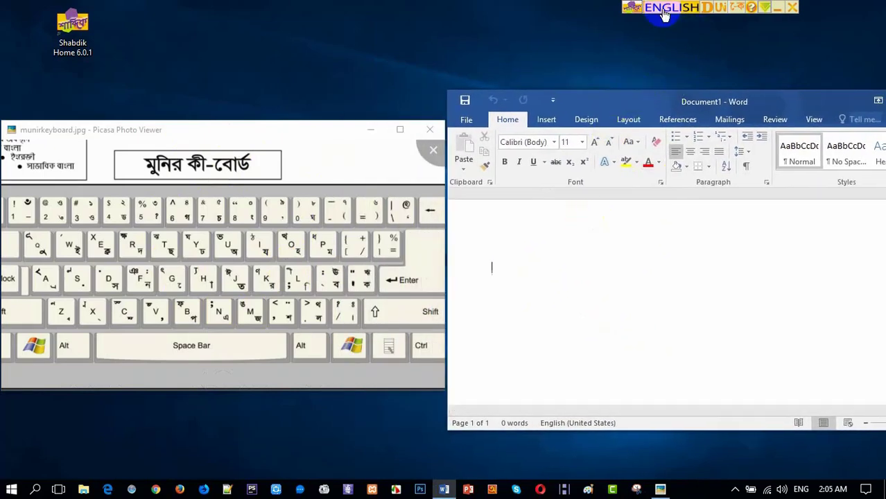
Step: Select the Munir keyboard layout in Shabdik and switch typing from English to Bangla for the Word document
click(765, 8)
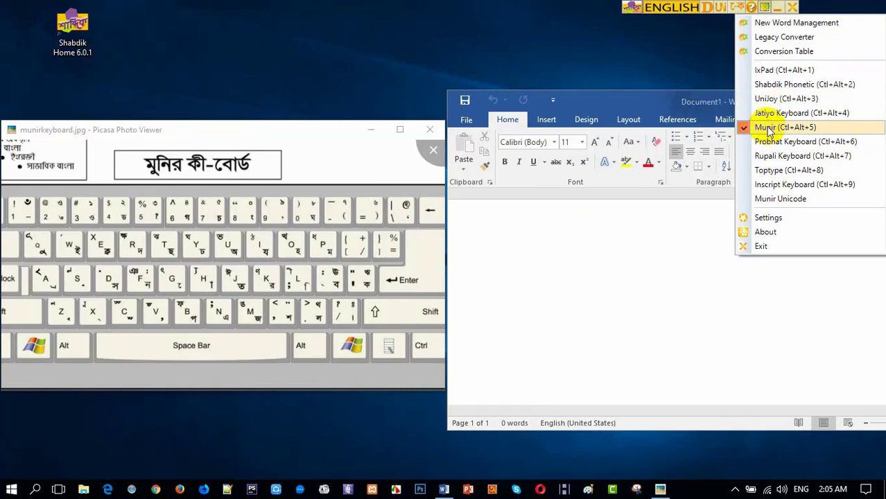
click(768, 129)
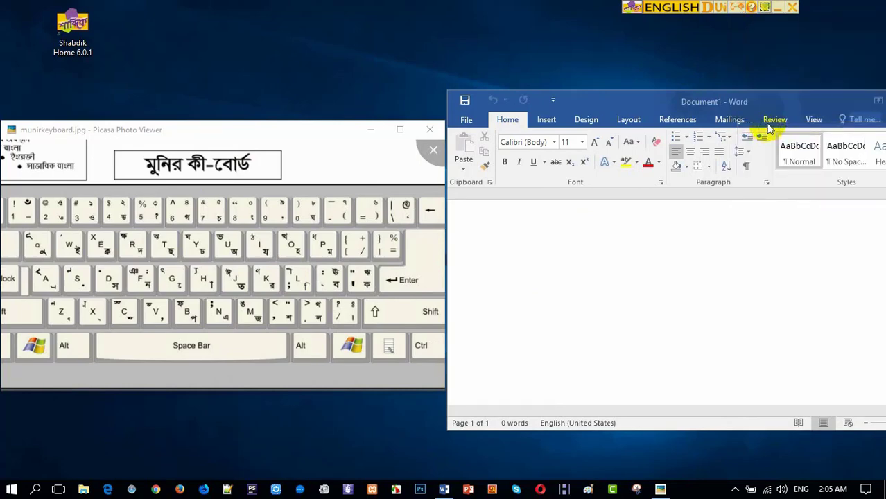
click(590, 259)
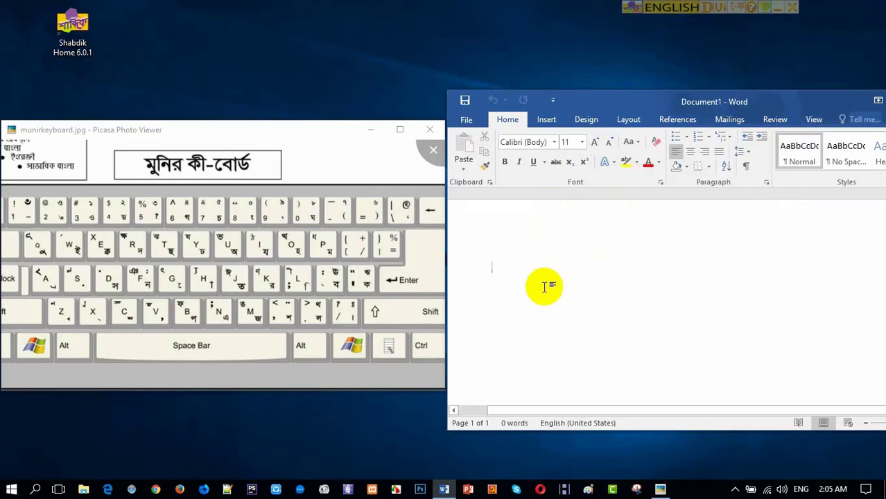
key(ctrl+alt+b)
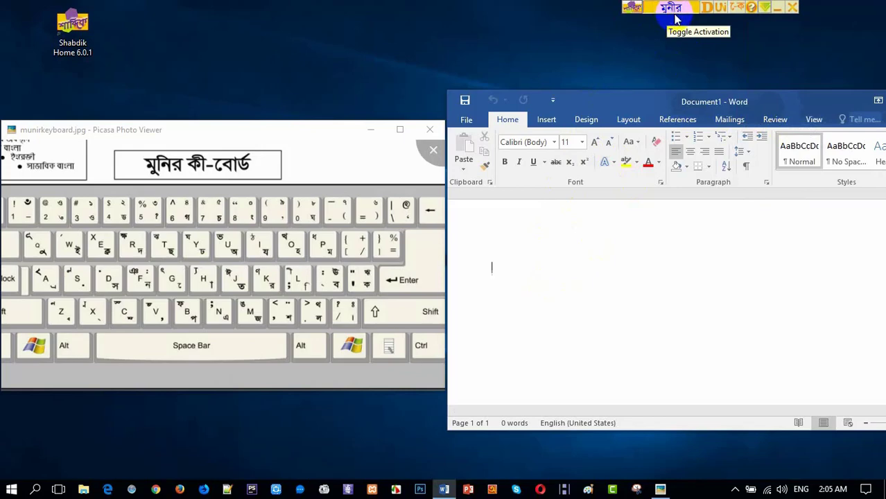
Step: Choose the AdarshaLipi font from the recently used fonts and enter the letter ক in the document
click(554, 142)
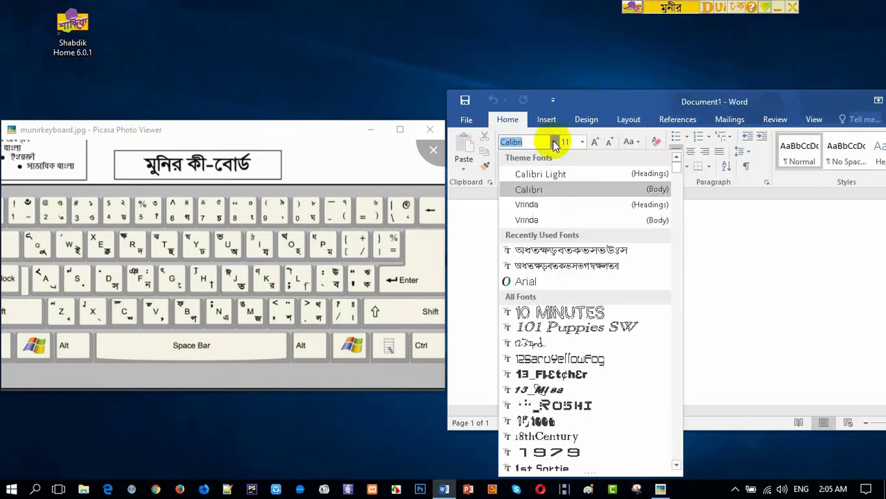
click(563, 255)
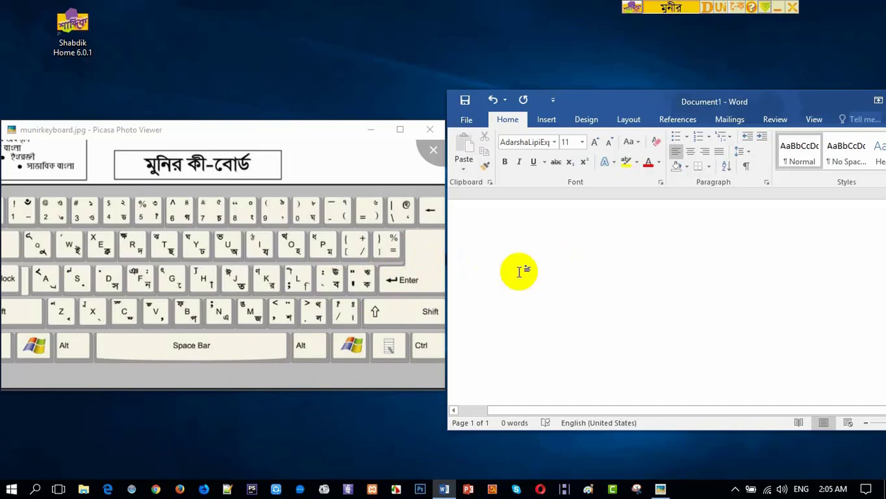
text(ক)
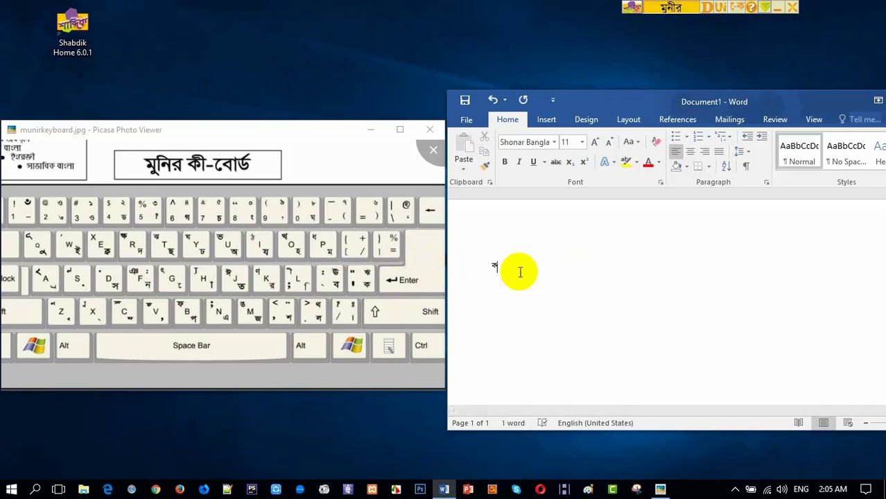
Step: Set the letter ক to font size 36 and add the letter ব after it, separated by a space
key(shift+Home)
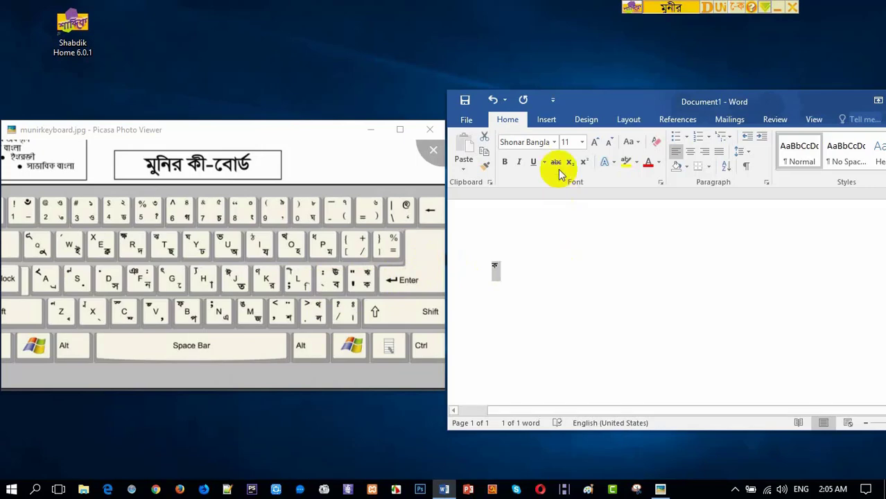
click(582, 142)
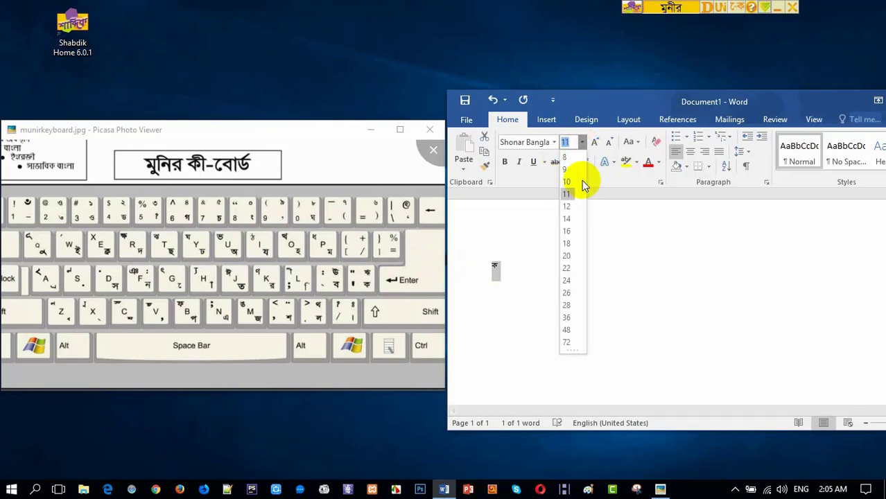
click(566, 318)
click(551, 291)
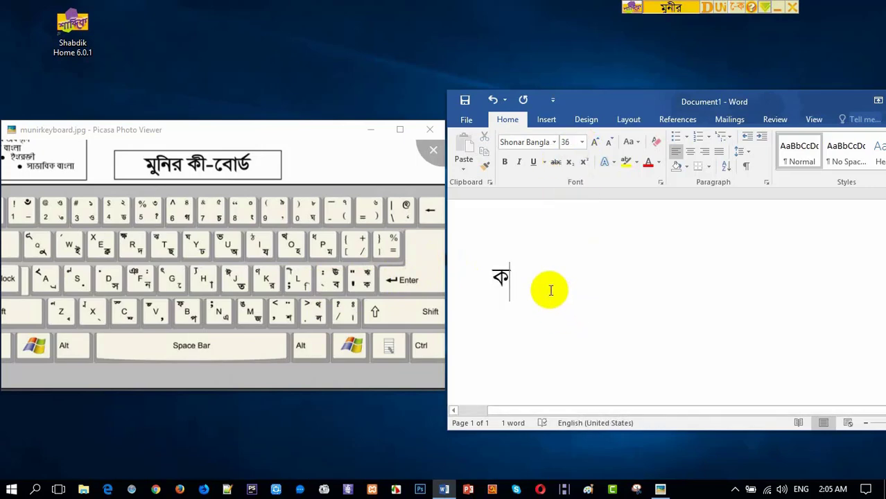
text(ব)
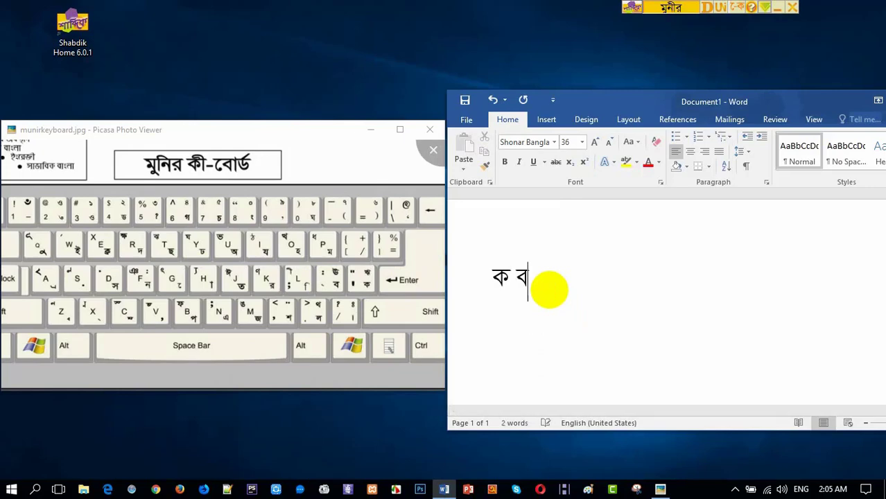